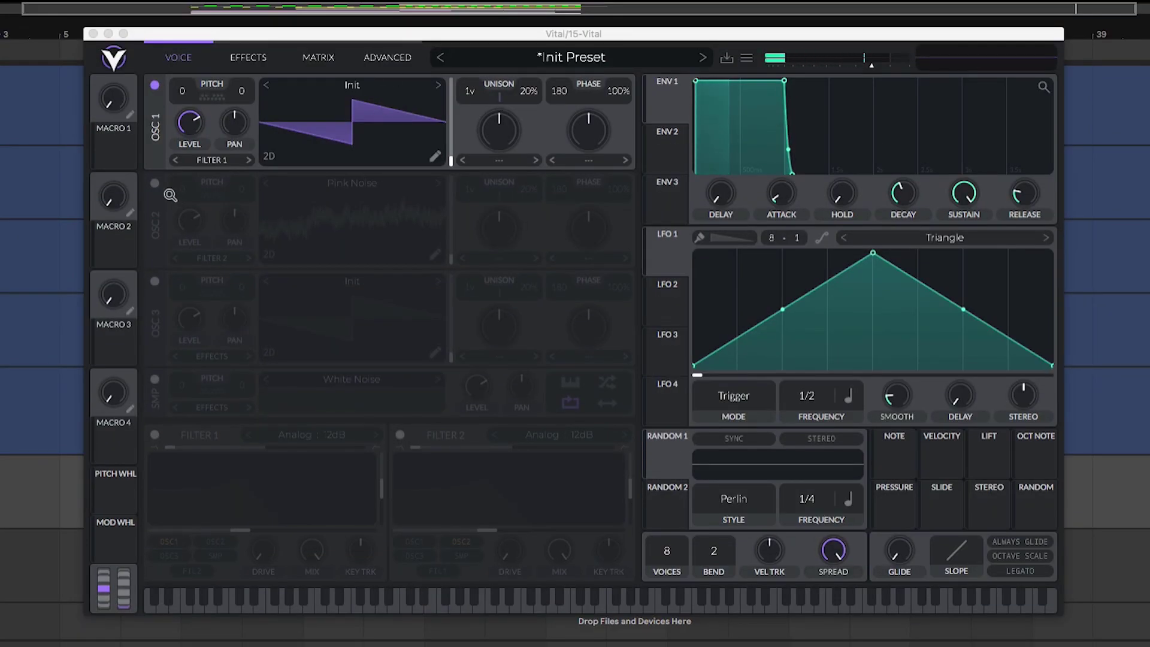
# Switch on the Pink Noise oscillator (OSC 2), Filter 1 and Filter 2
pyautogui.click(154, 183)
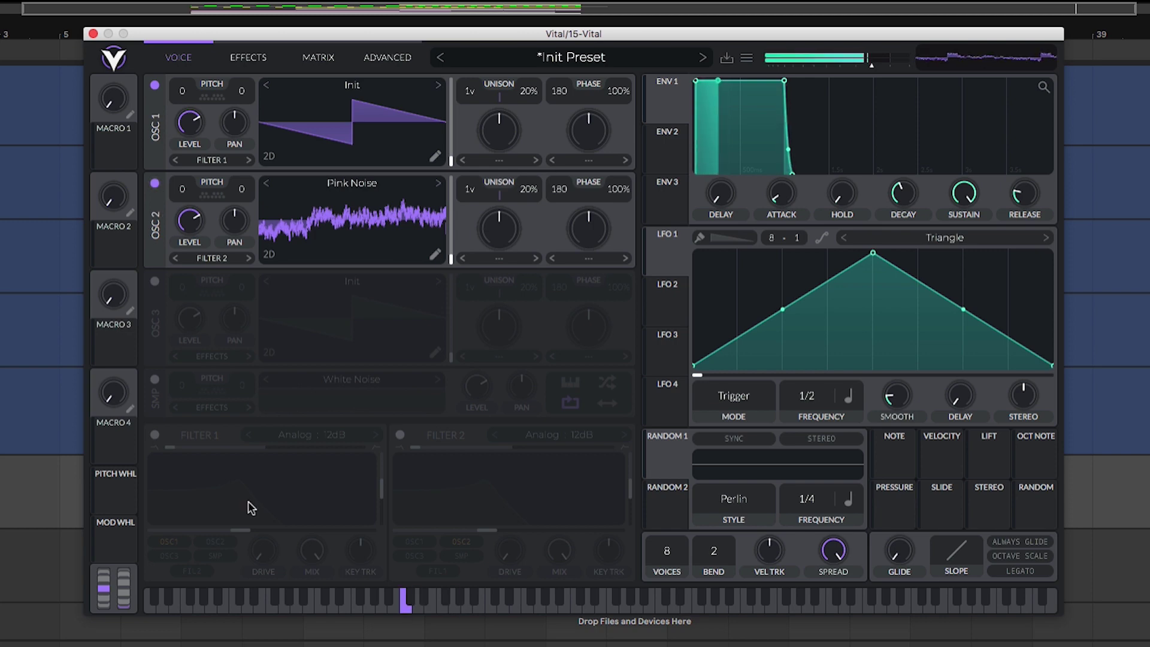
pyautogui.click(155, 435)
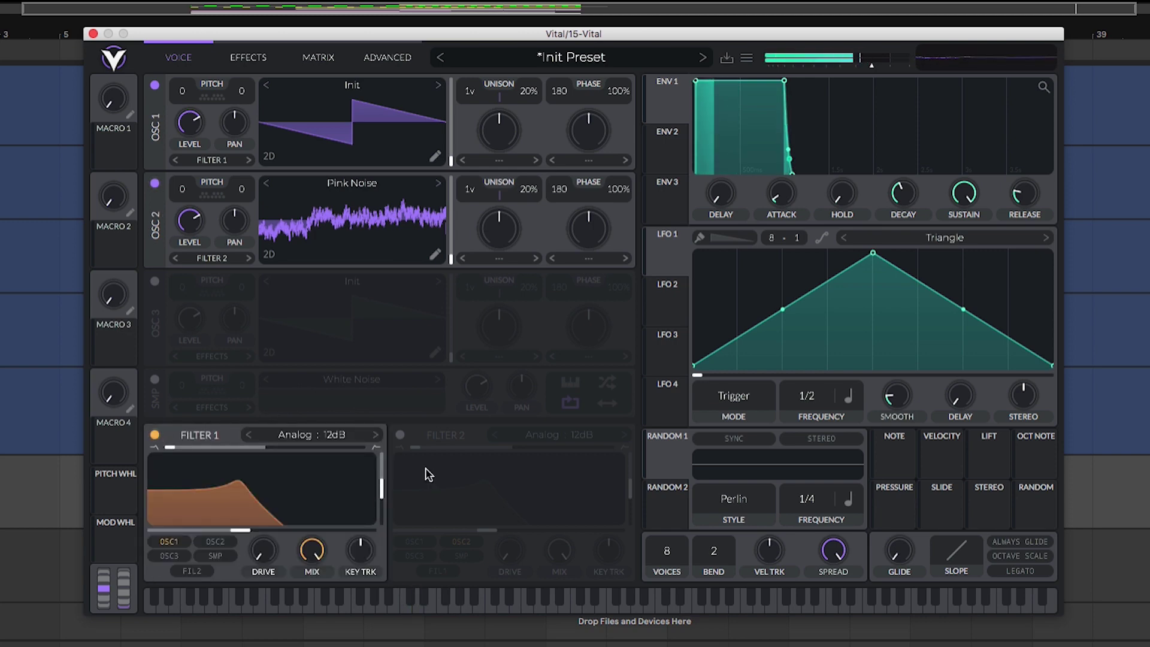
pyautogui.click(400, 435)
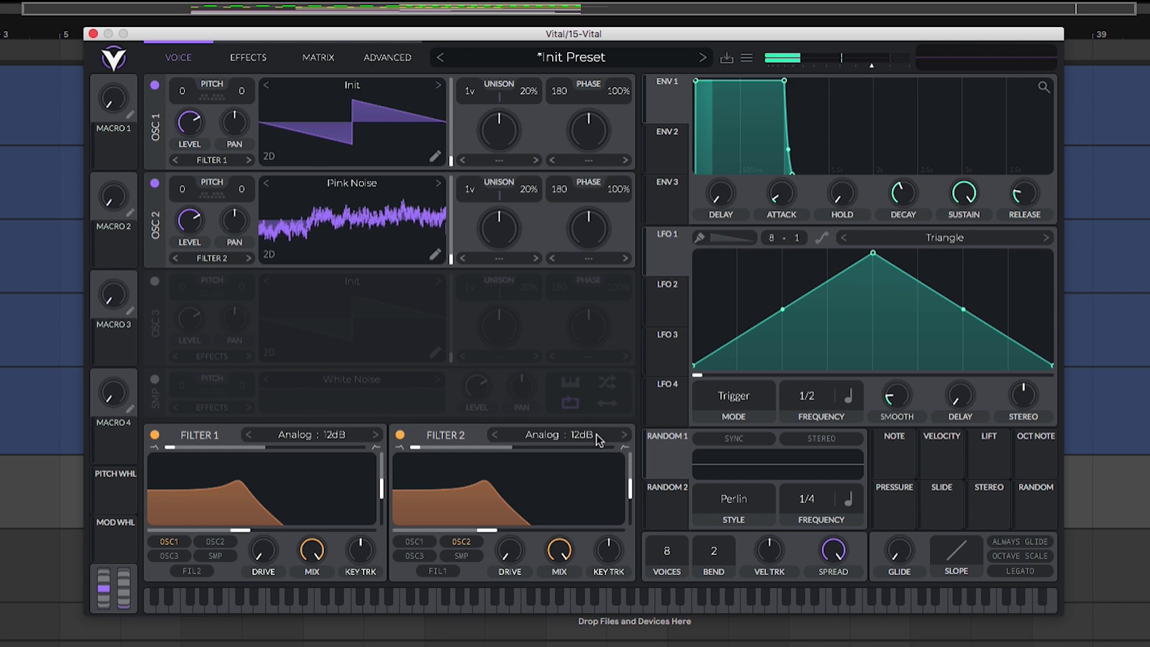
# Make Filter 2 Formant AOIE, reshape Filter 1 blend, raise formant transpose, and mute Pink Noise
pyautogui.click(621, 437)
pyautogui.click(620, 437)
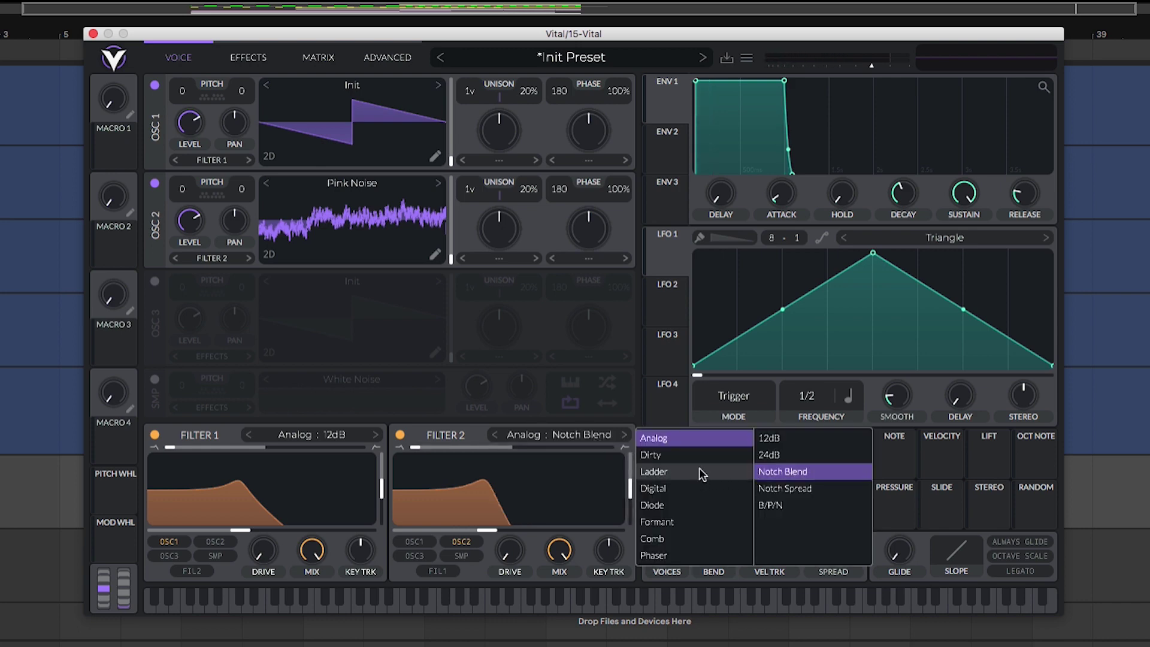
pyautogui.click(691, 521)
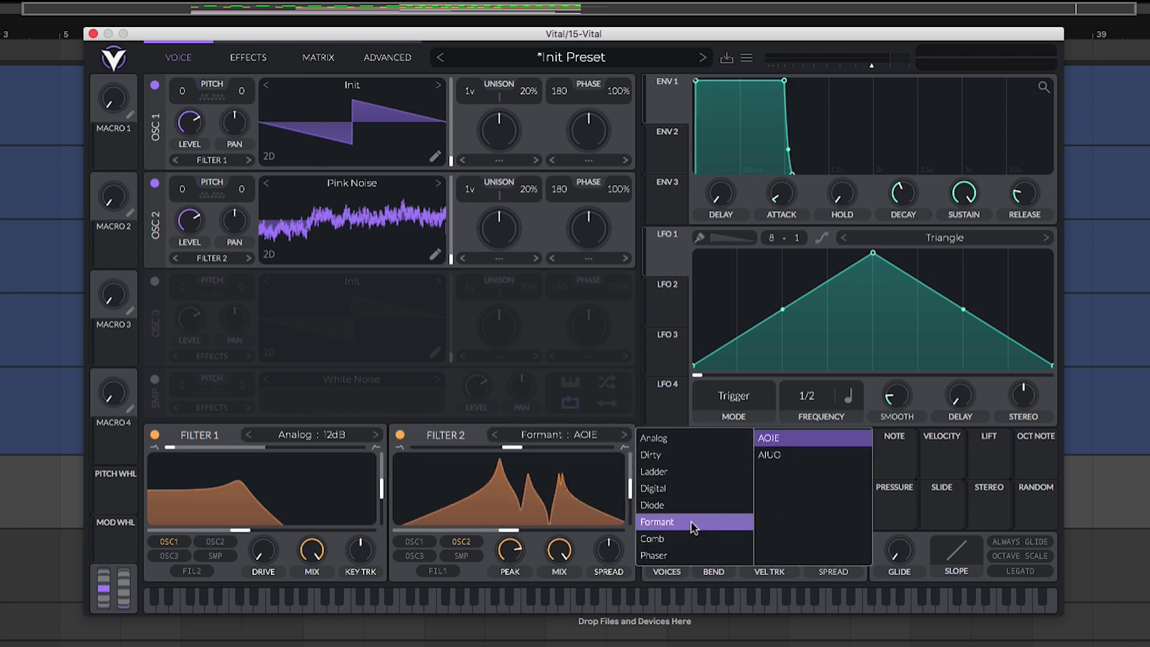
pyautogui.click(469, 472)
pyautogui.moveTo(278, 449); pyautogui.dragTo(437, 485)
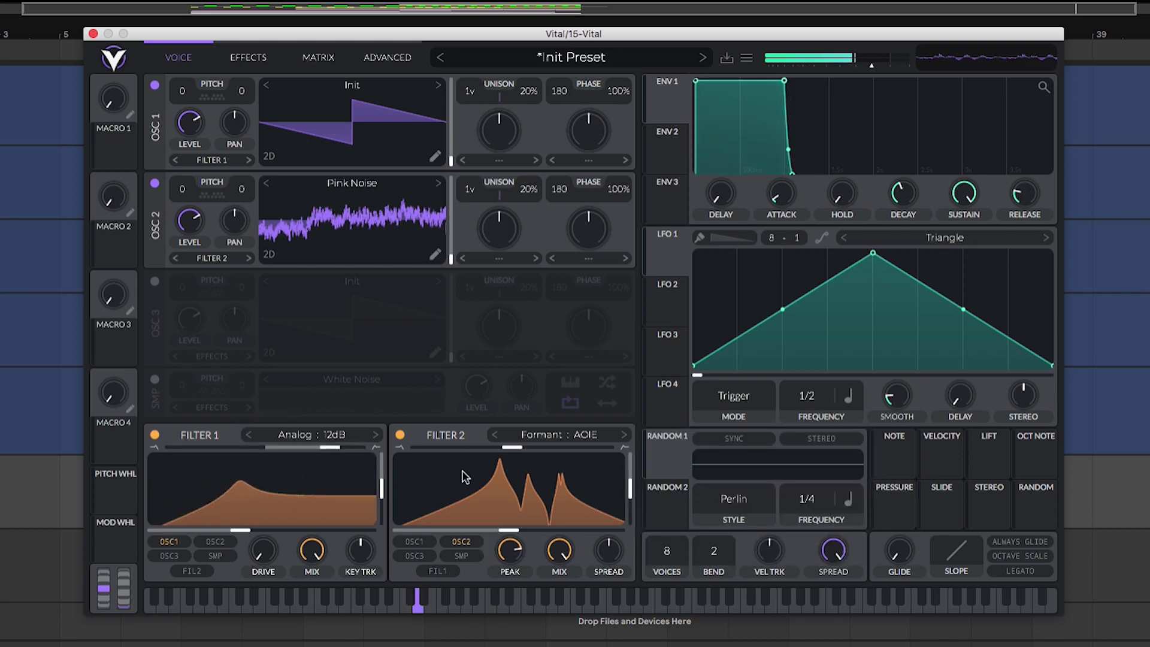
pyautogui.moveTo(511, 447); pyautogui.dragTo(592, 461)
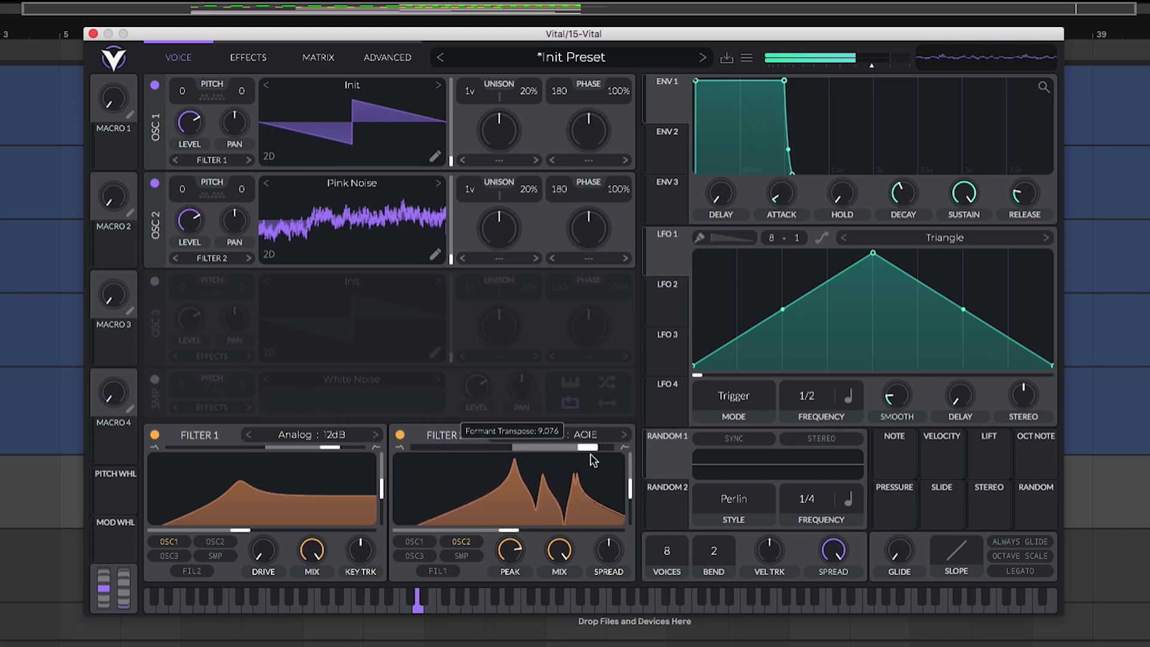
pyautogui.moveTo(191, 240); pyautogui.dragTo(190, 361)
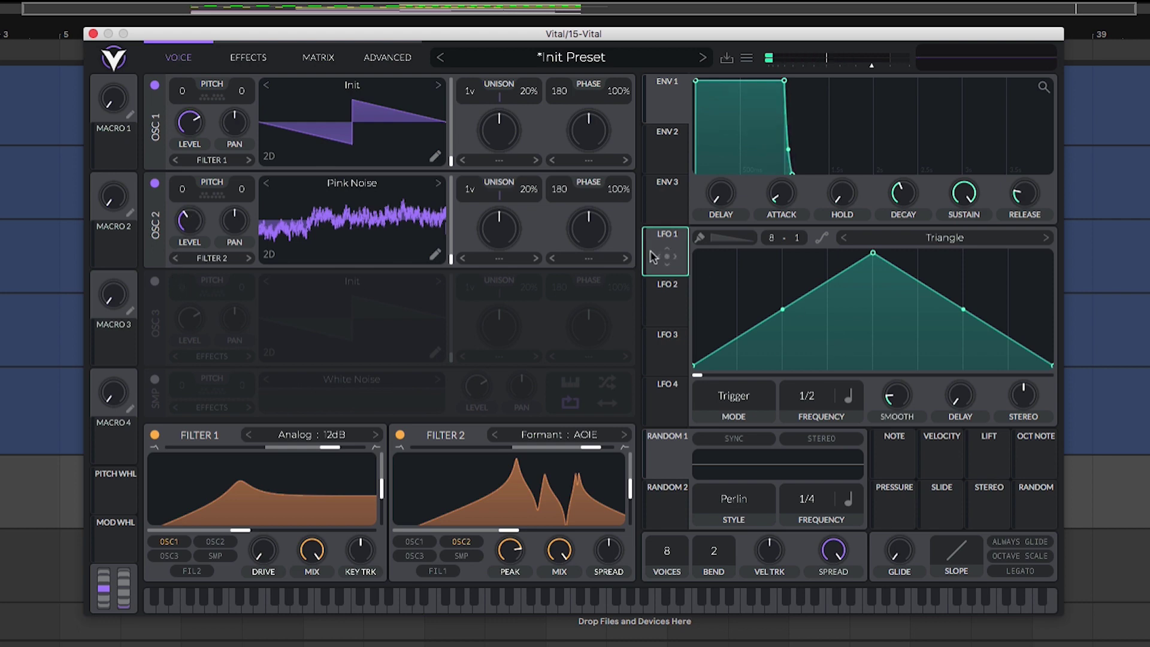
# Route LFO 1 to the second oscillator and Random 1 to OSC 1's unison detune
pyautogui.moveTo(665, 256)
pyautogui.mouseDown()
pyautogui.moveTo(238, 241)
pyautogui.moveTo(188, 221)
pyautogui.mouseUp()
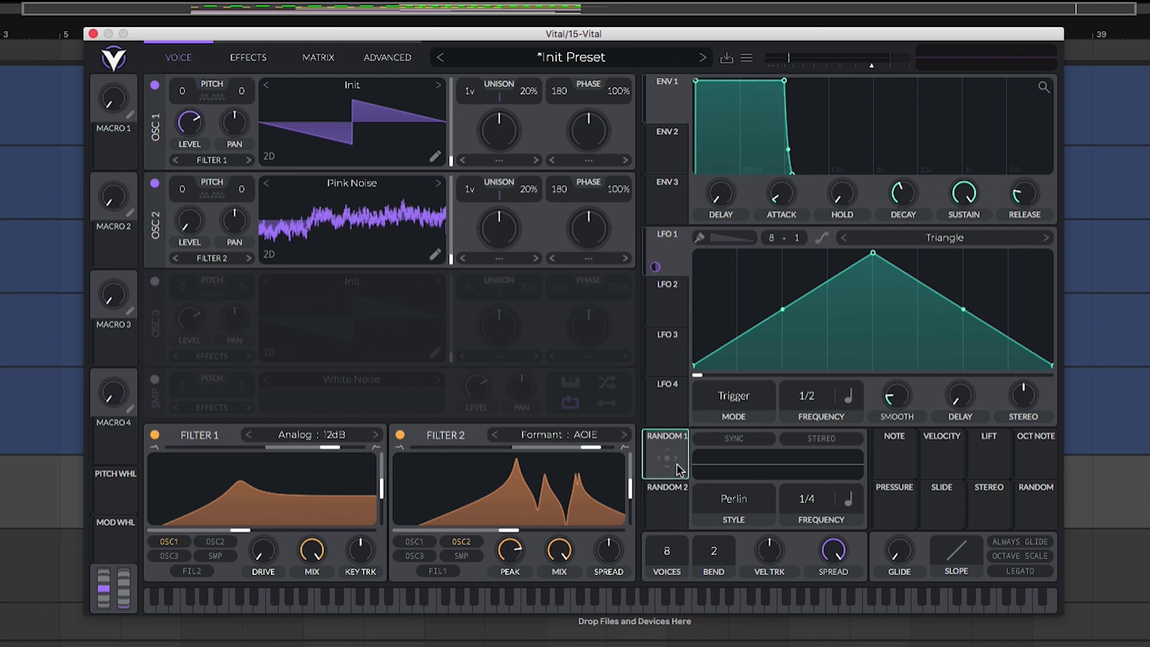
pyautogui.moveTo(654, 453); pyautogui.dragTo(592, 390)
pyautogui.moveTo(459, 302); pyautogui.dragTo(506, 131)
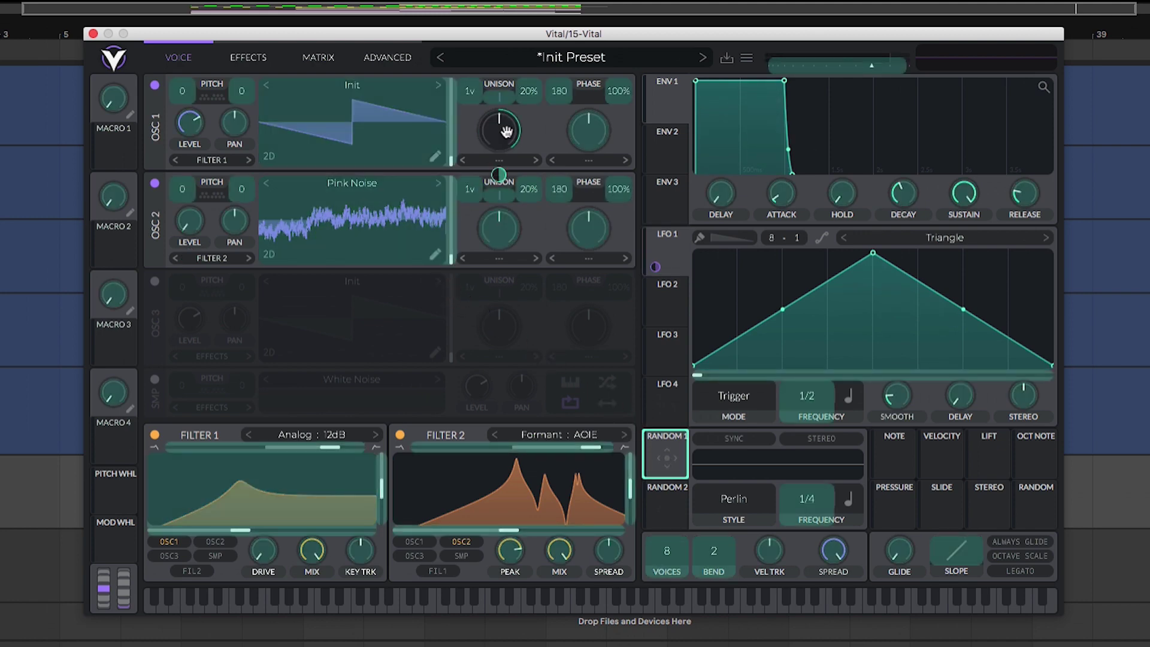
pyautogui.moveTo(471, 97); pyautogui.dragTo(470, 100)
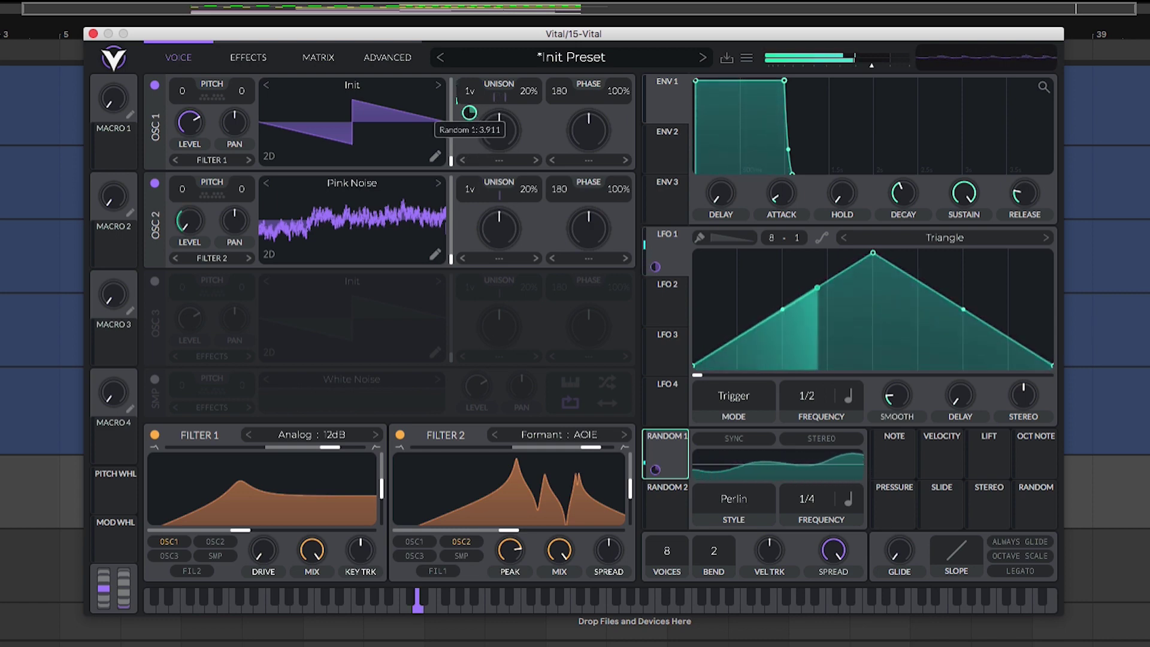
# Switch Random 1's rate to Seconds with a longer period, and route Random 2 to the Formant filter
pyautogui.click(848, 499)
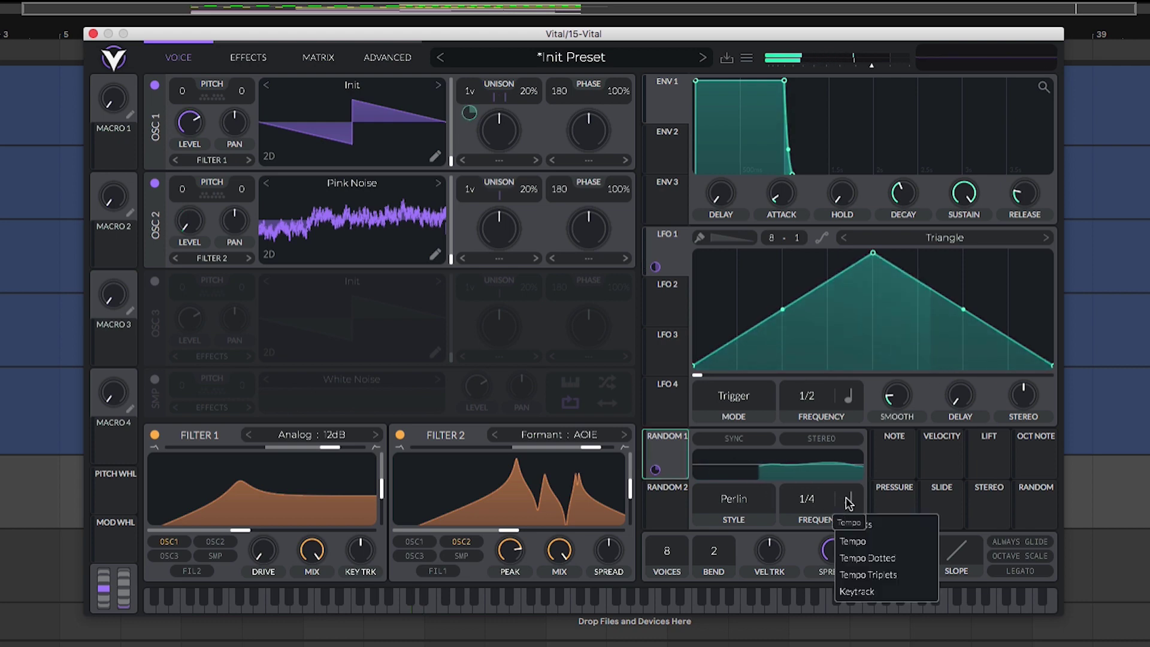
pyautogui.click(871, 523)
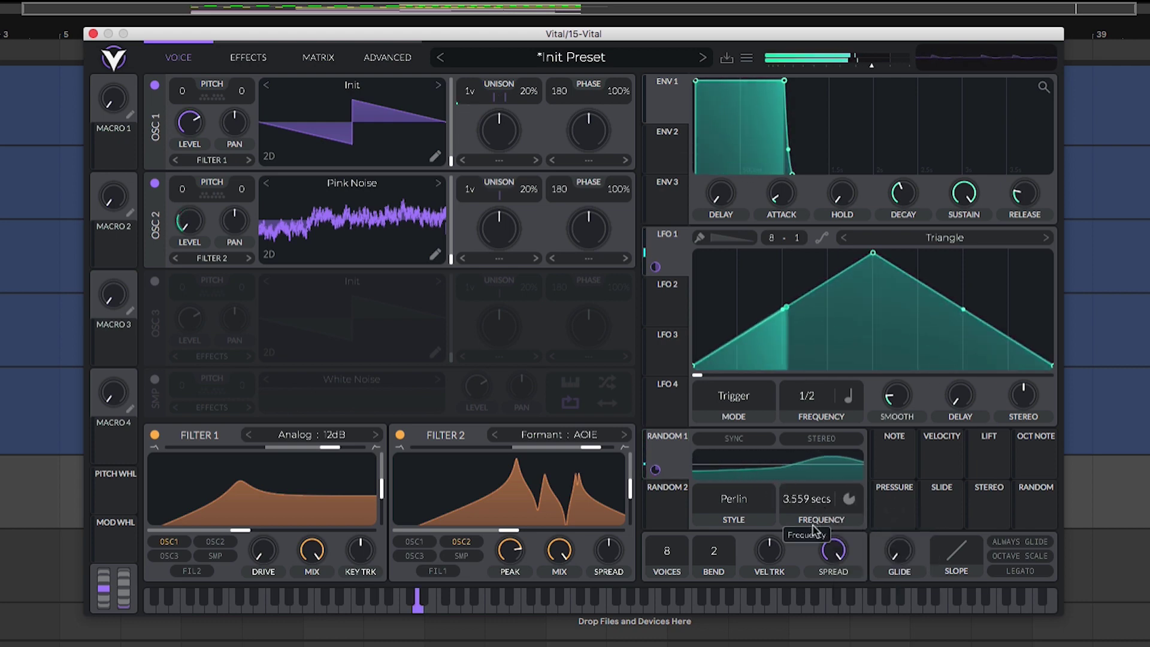
pyautogui.moveTo(816, 537); pyautogui.dragTo(818, 582)
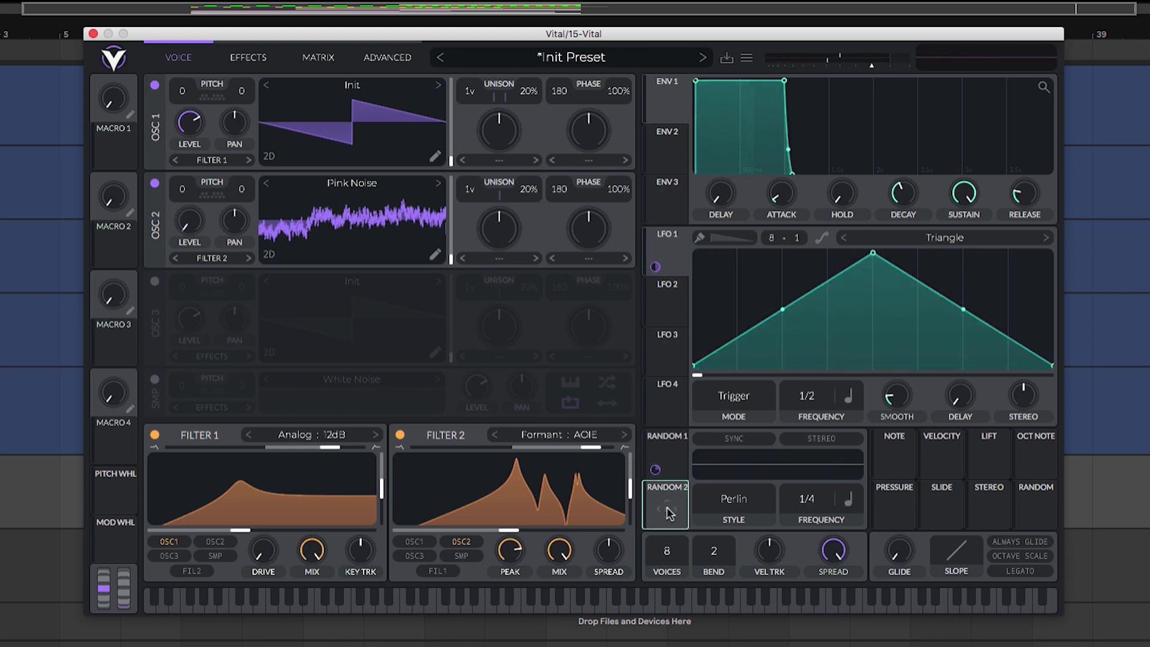
pyautogui.moveTo(673, 510)
pyautogui.mouseDown()
pyautogui.moveTo(533, 460)
pyautogui.moveTo(512, 443)
pyautogui.moveTo(512, 419)
pyautogui.mouseUp()
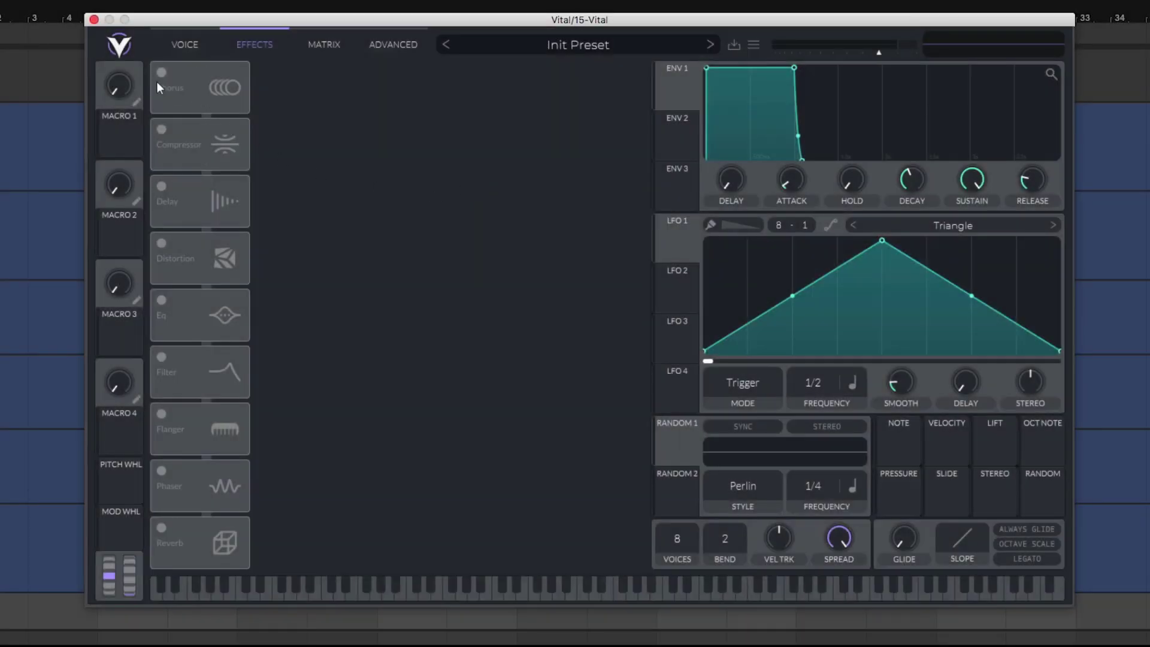
# Enable the Chorus, Distortion, Flanger and Phaser effects
pyautogui.click(158, 73)
pyautogui.click(156, 242)
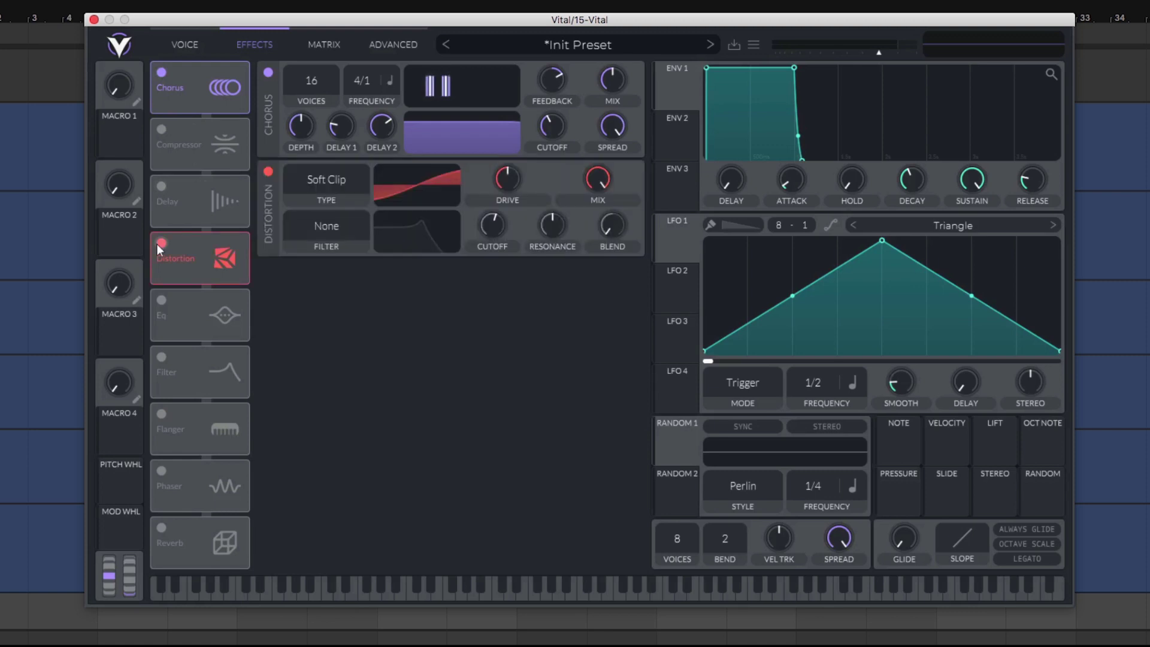
pyautogui.click(163, 414)
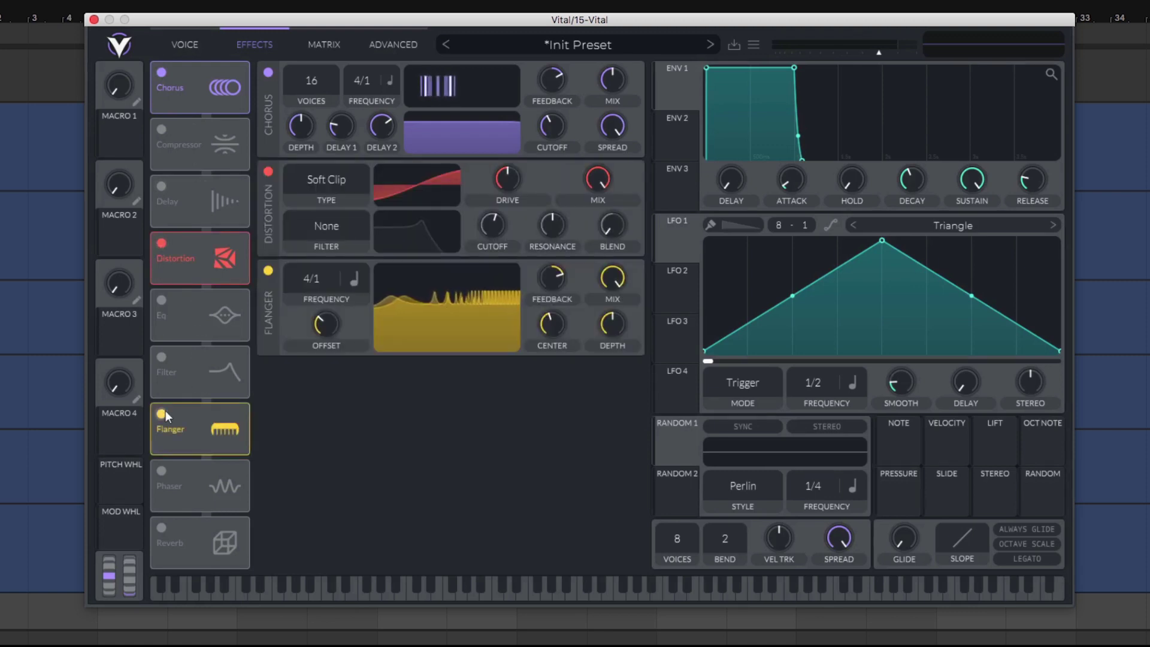
pyautogui.click(159, 472)
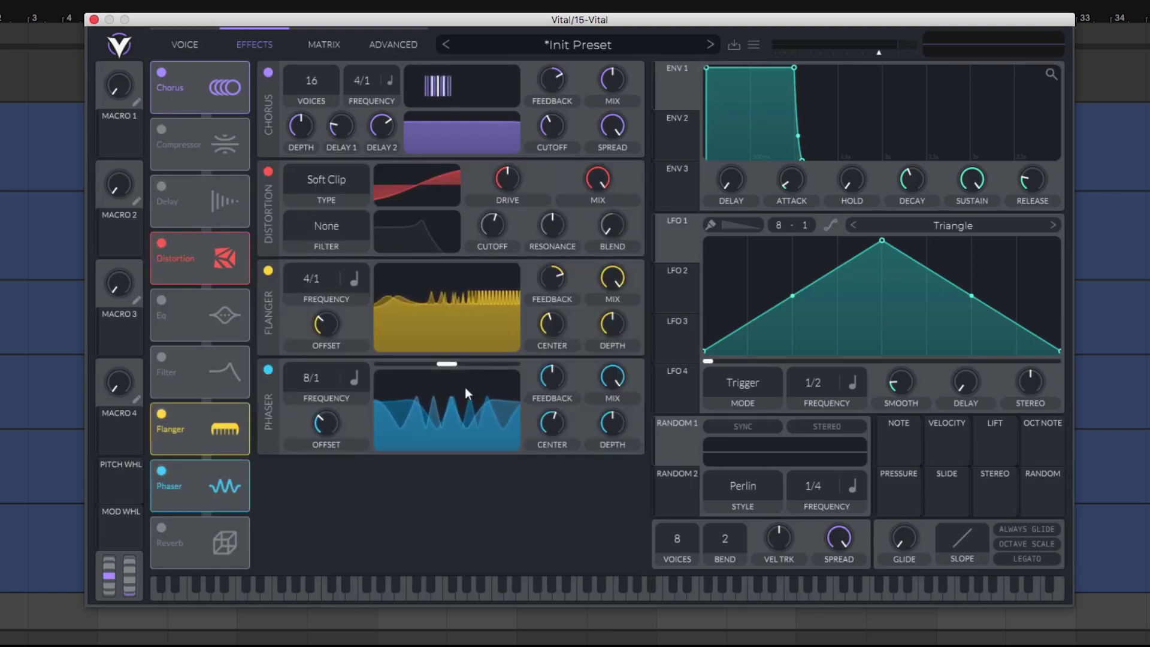
# Reorder the effect chain to Distortion, Phaser, Chorus, then Flanger
pyautogui.moveTo(218, 465); pyautogui.dragTo(212, 401)
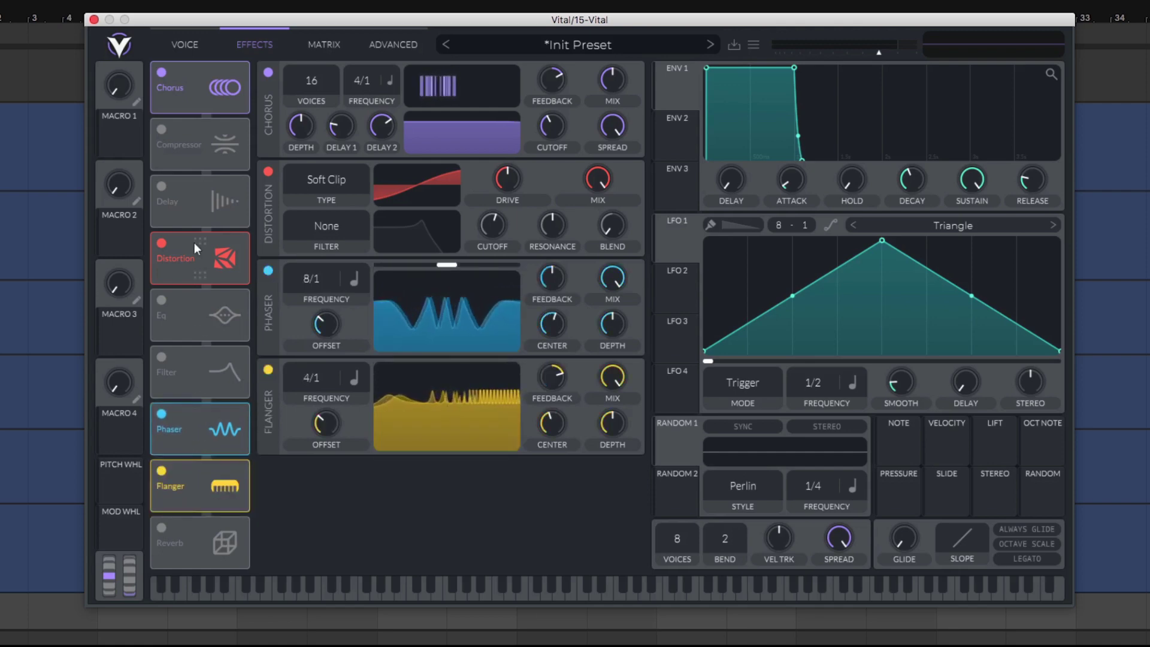
pyautogui.moveTo(194, 243); pyautogui.dragTo(207, 64)
pyautogui.moveTo(196, 132); pyautogui.dragTo(184, 418)
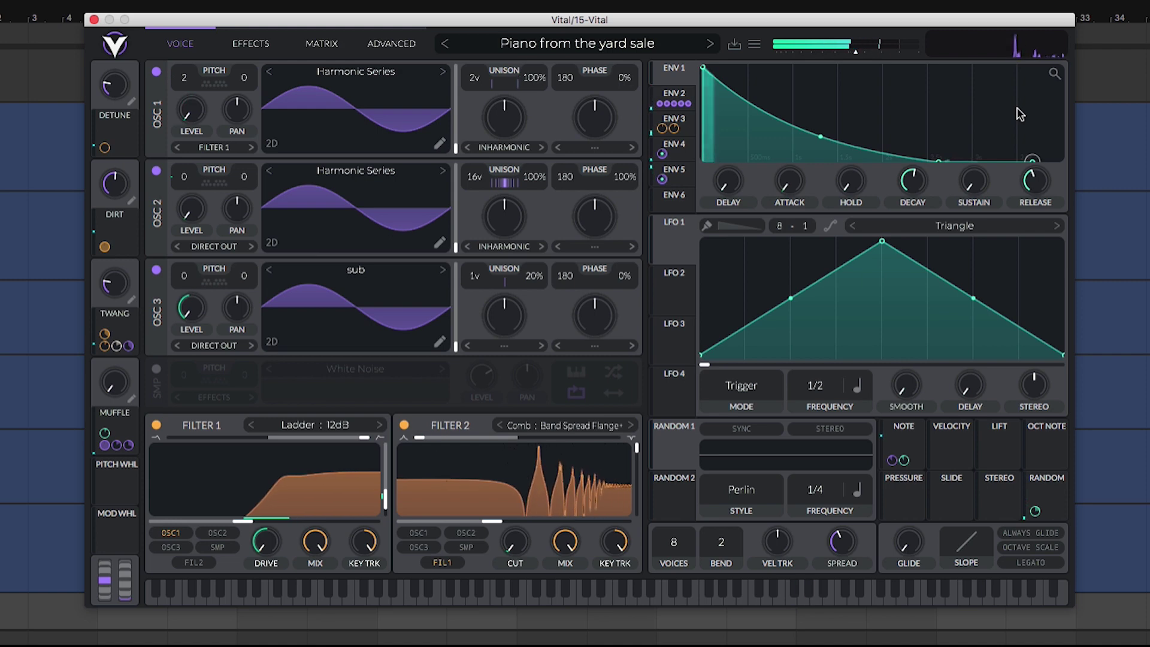
# Step through presets from Smoker's Lounge to Snowcrash with the preset arrows
pyautogui.click(710, 45)
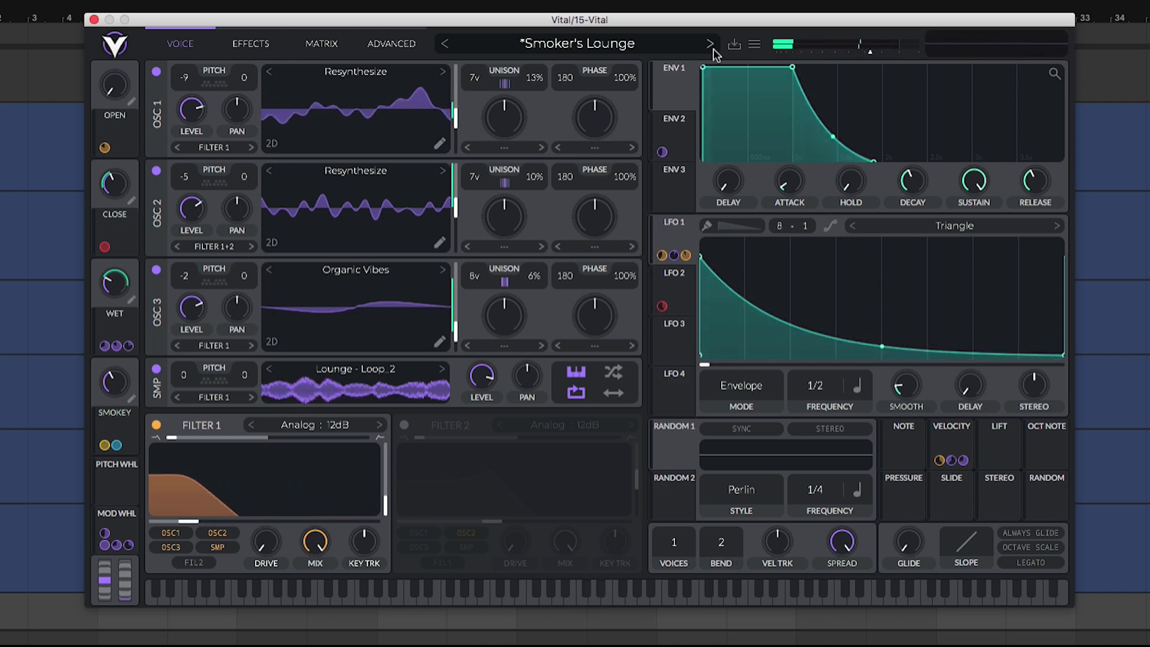
pyautogui.click(712, 48)
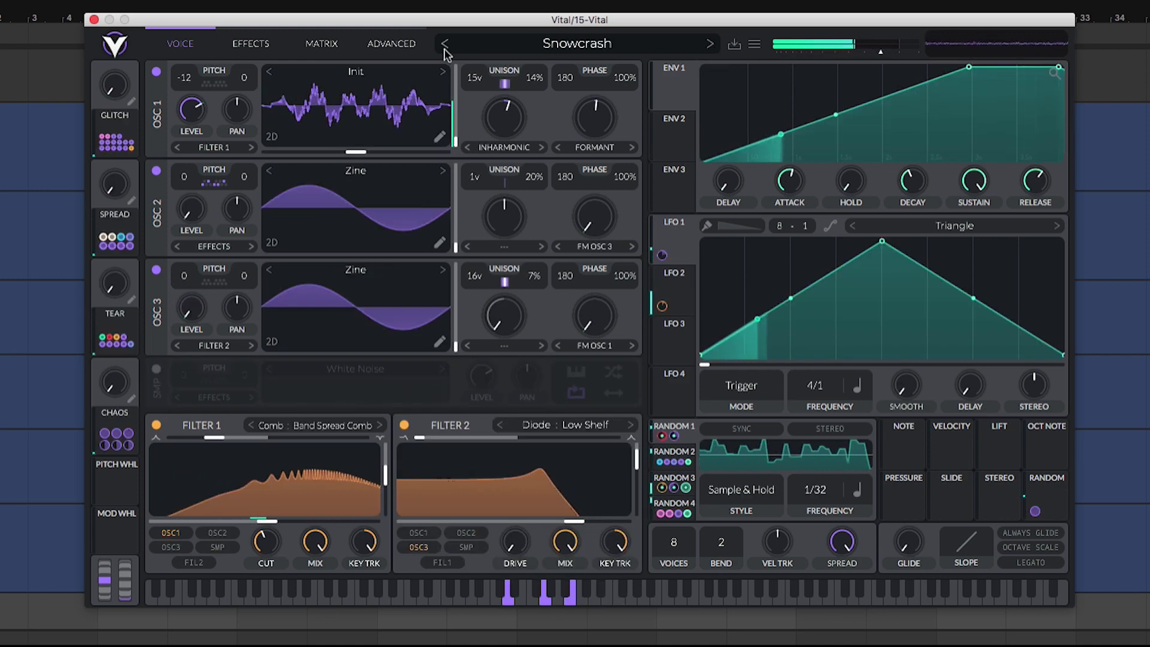